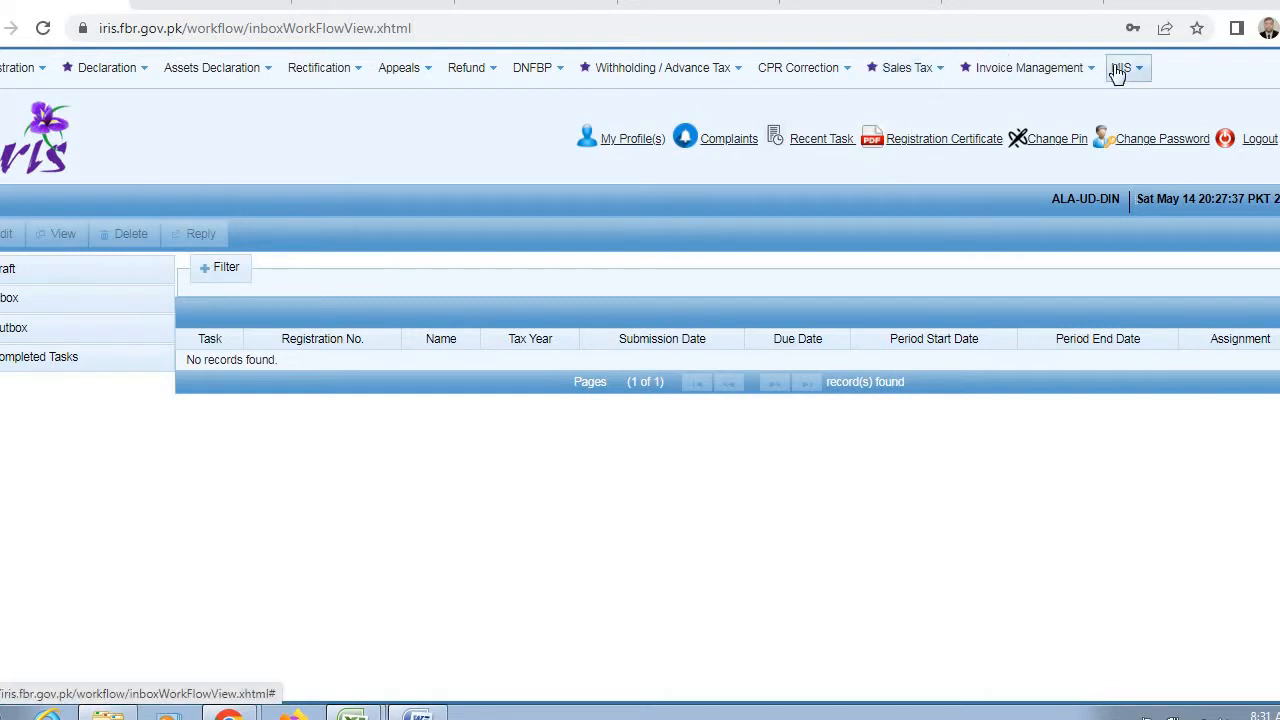
# Open the draft 26(1) Sales Tax and Federal Excise Return for 01-Apr-2022 to 30-Apr-2022 for editing
pyautogui.click(896, 76)
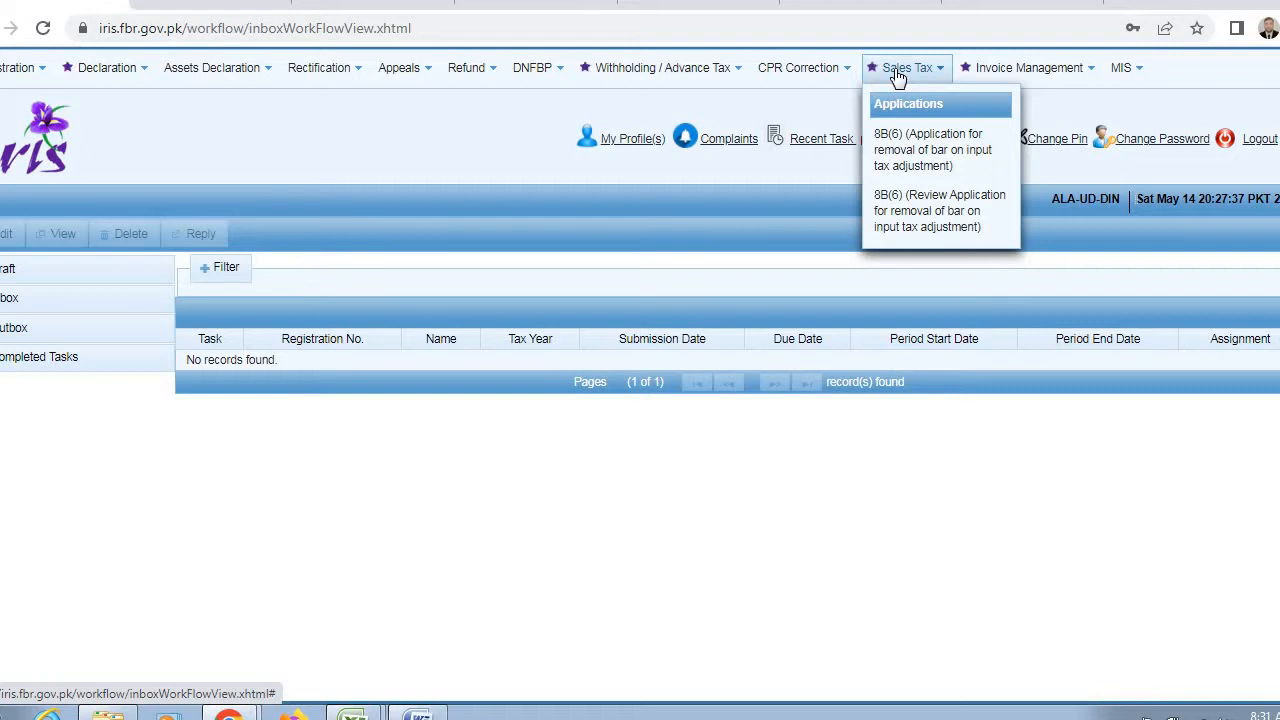
pyautogui.click(88, 273)
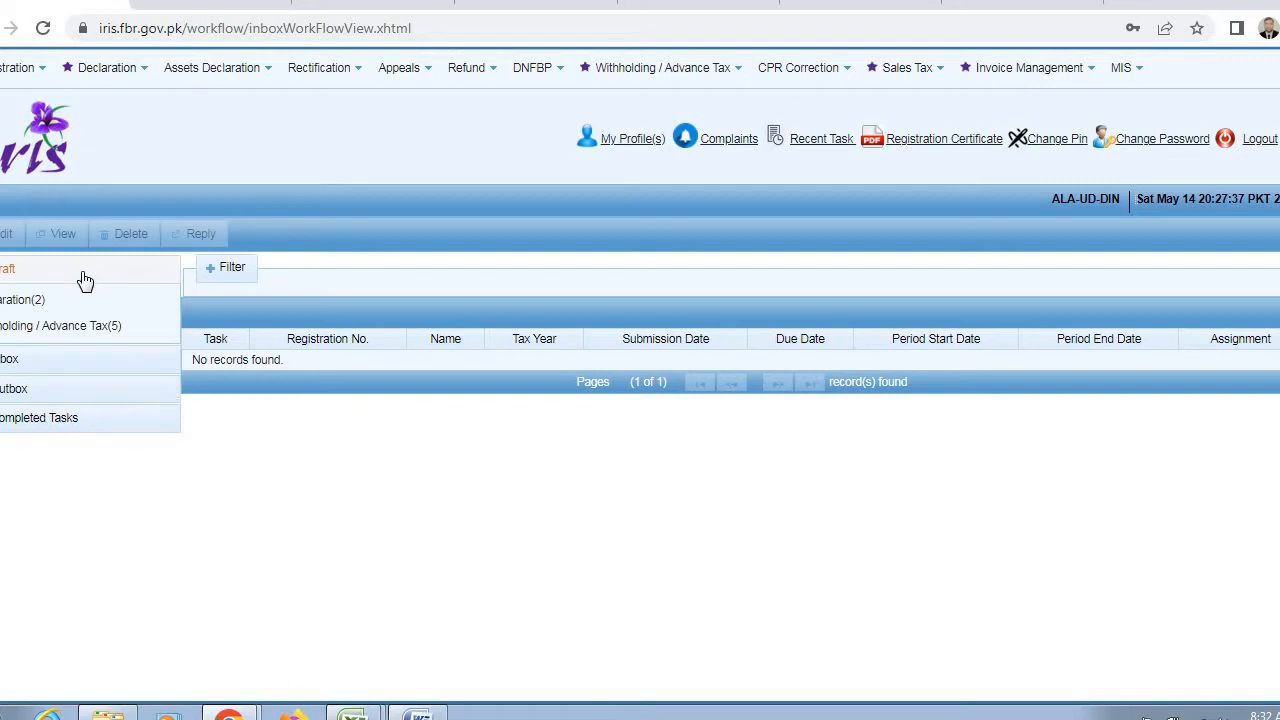
pyautogui.click(49, 300)
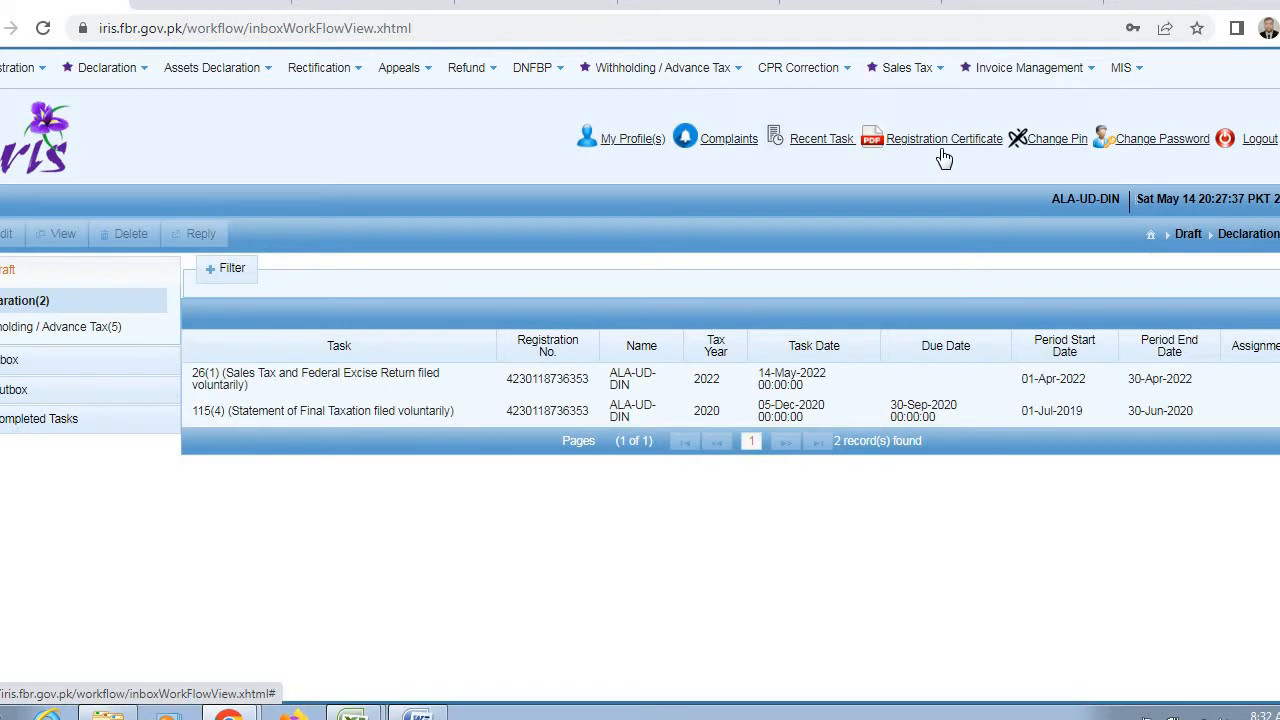
pyautogui.click(252, 386)
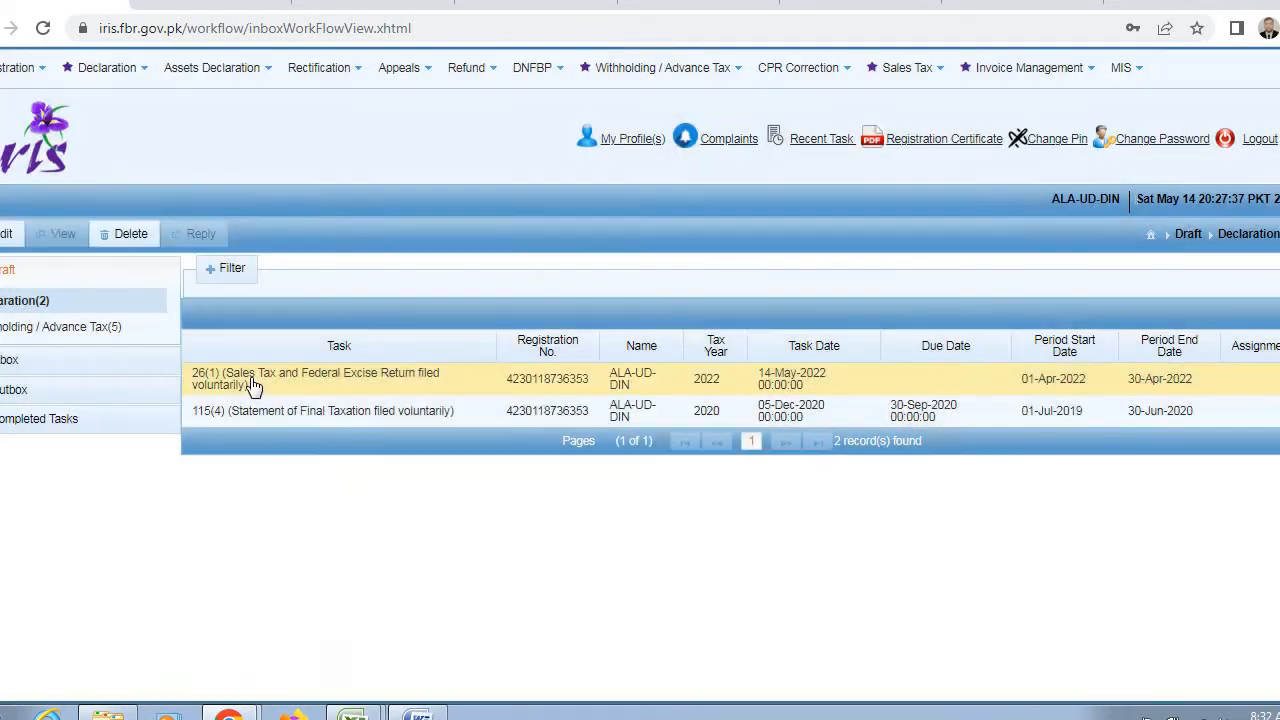
pyautogui.click(8, 234)
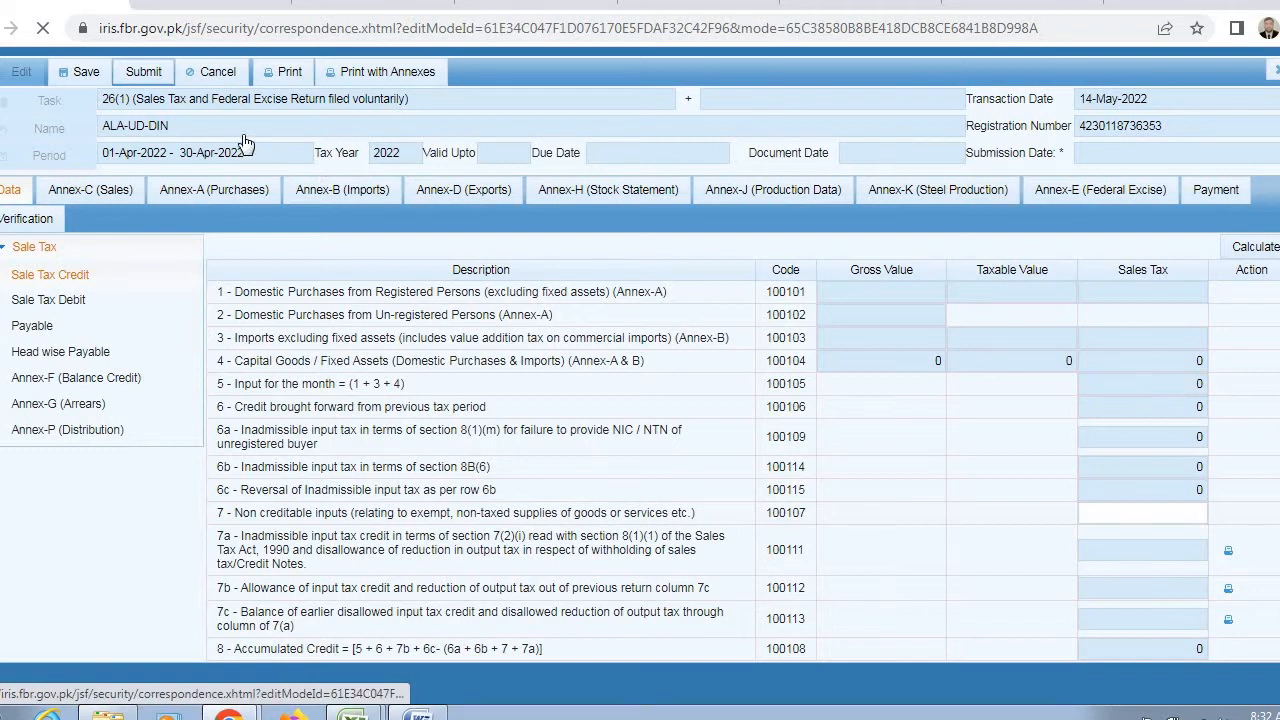
# Generate the printable Annex-C (Sales) report of the April 2022 return and open Annexure C Report.pdf
pyautogui.click(111, 194)
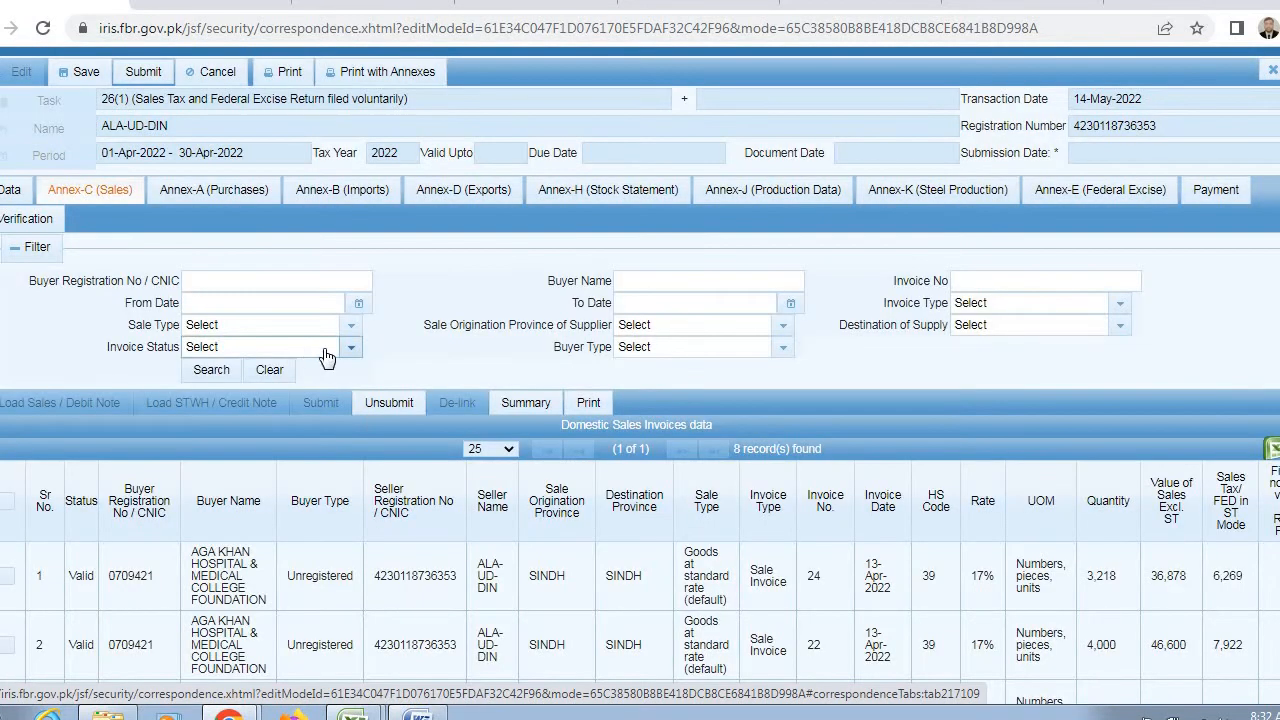
pyautogui.click(589, 403)
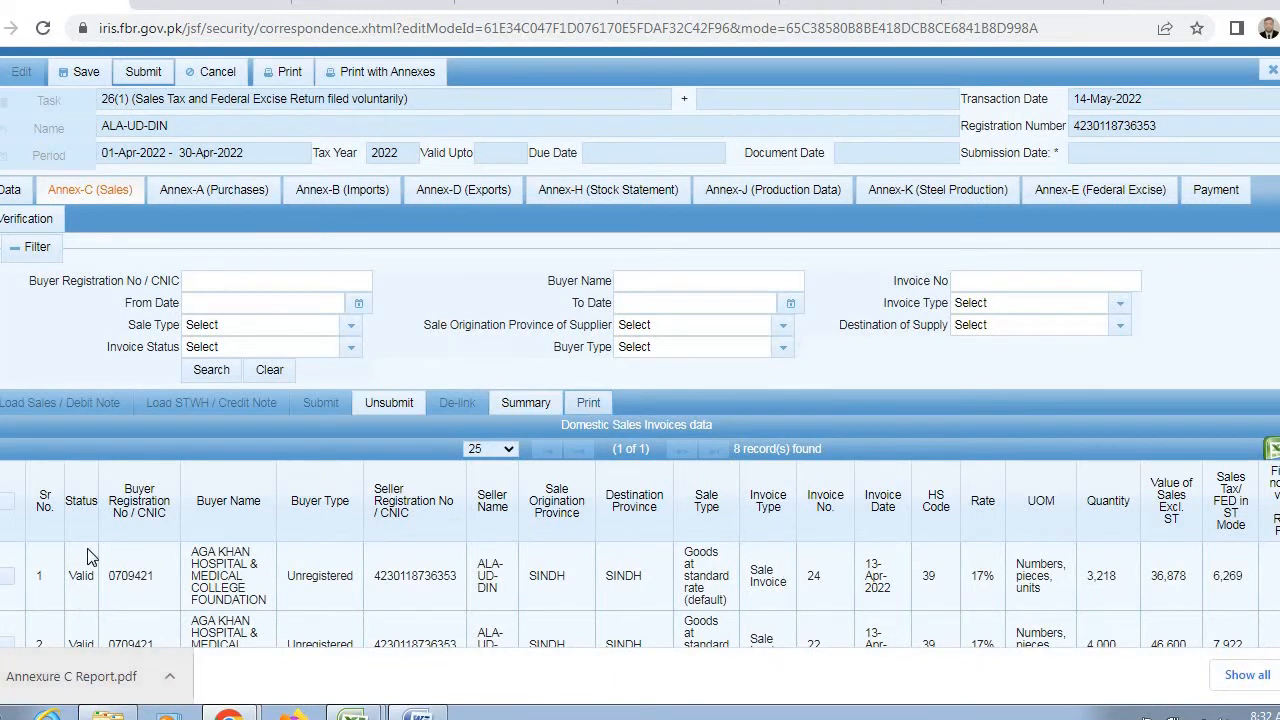
pyautogui.click(120, 674)
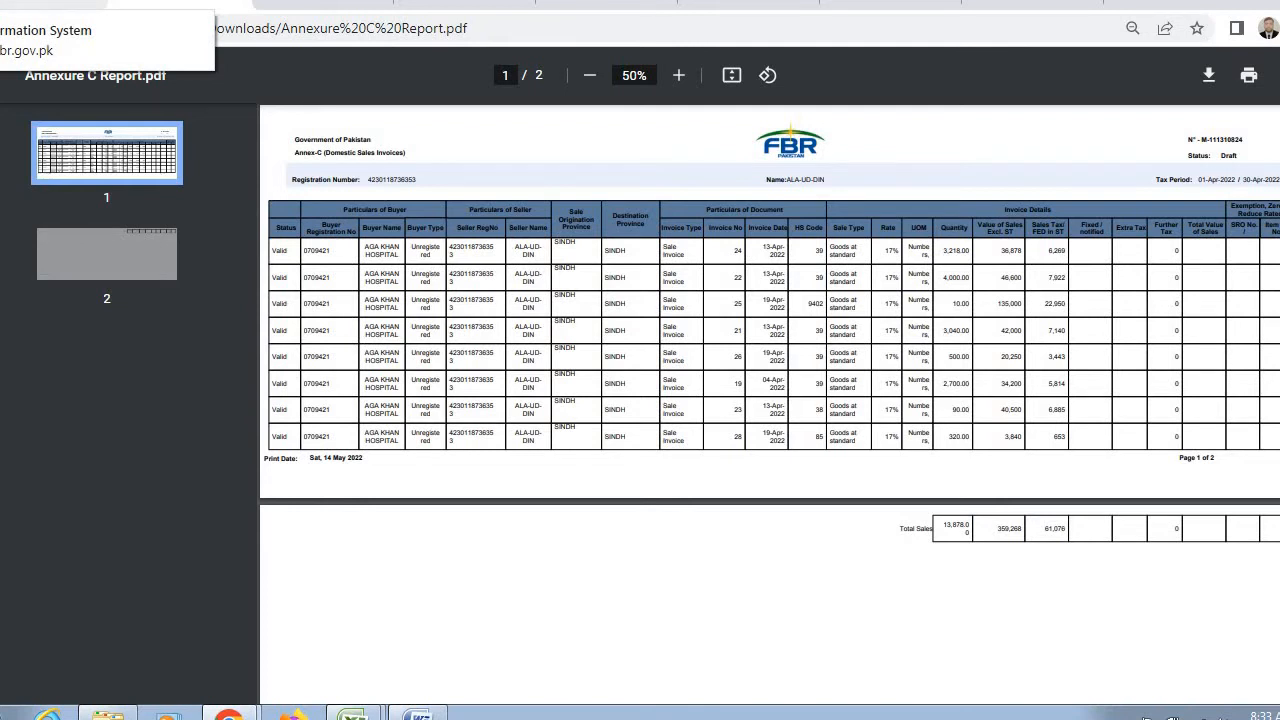
# Go back to the return, view its Annex-H (Stock Statement), and close the return without saving
pyautogui.click(50, 3)
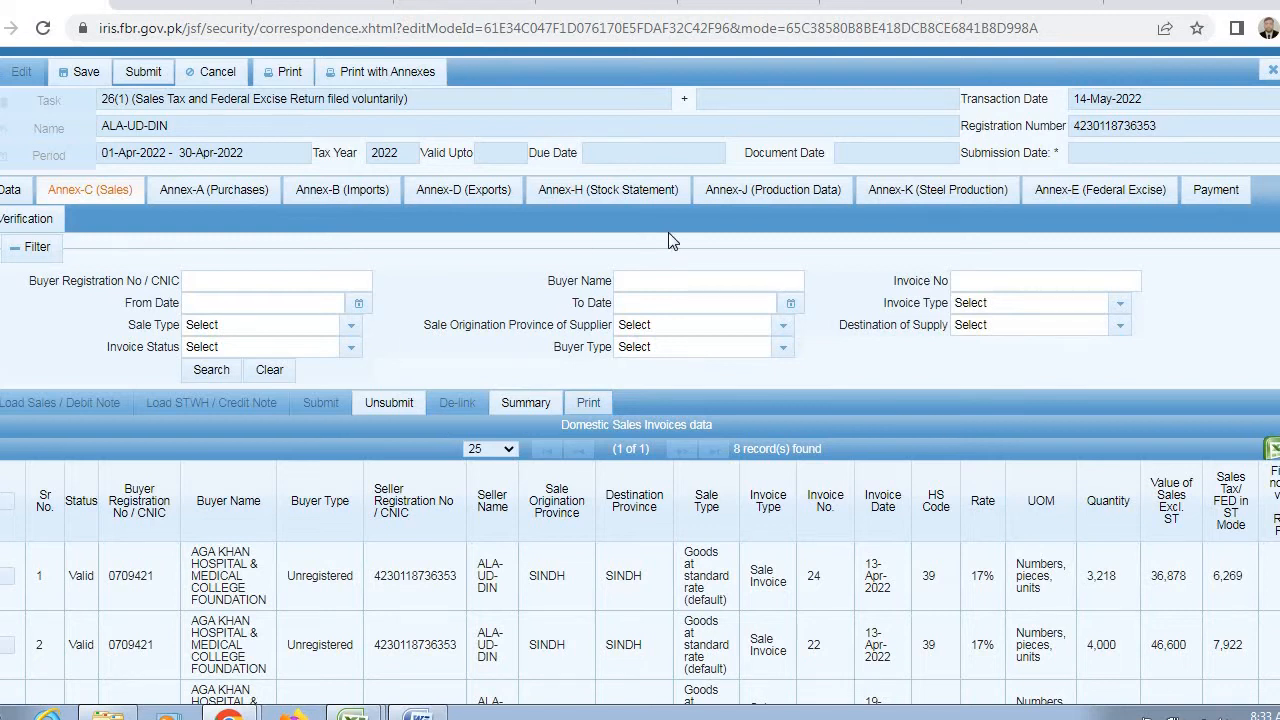
pyautogui.click(645, 200)
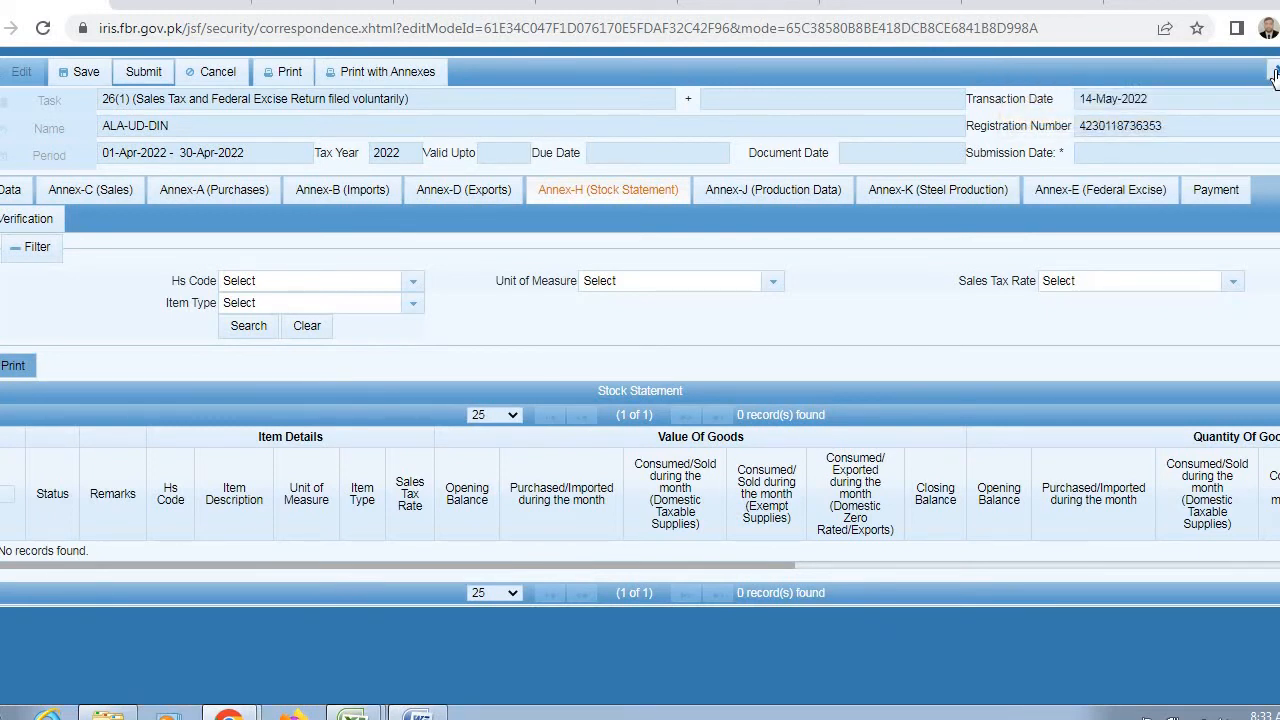
pyautogui.click(1274, 72)
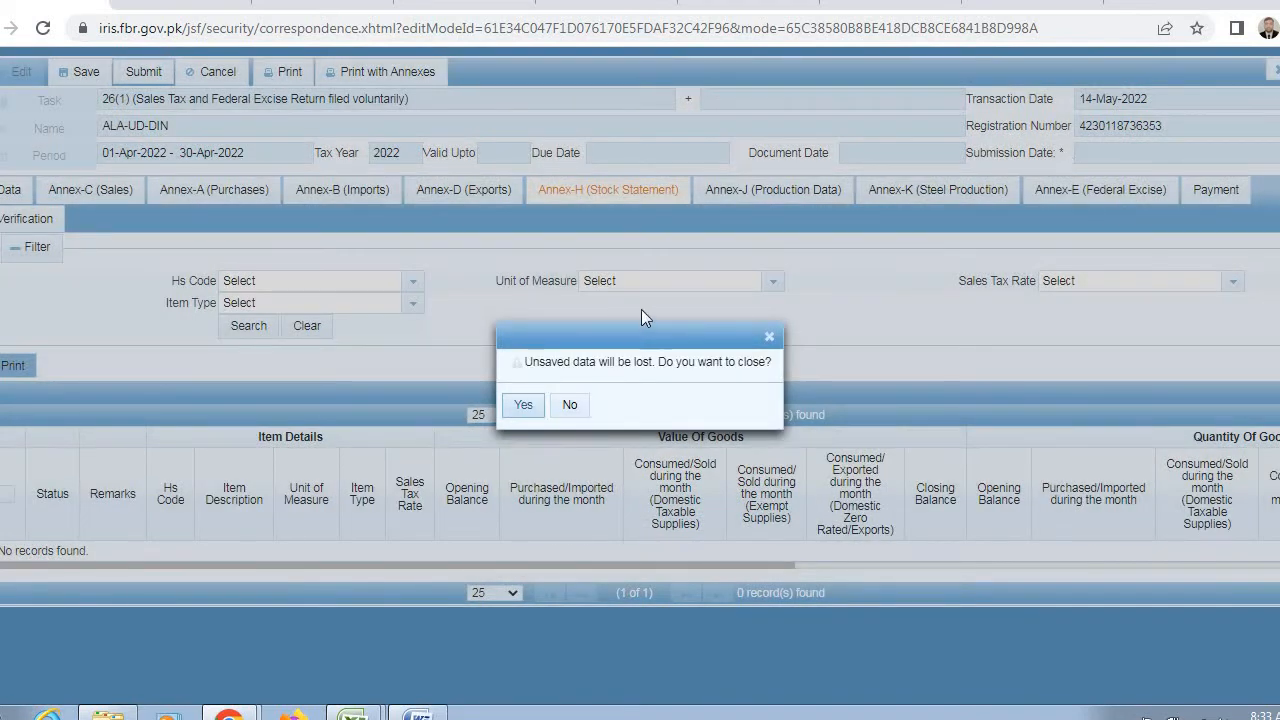
pyautogui.click(527, 407)
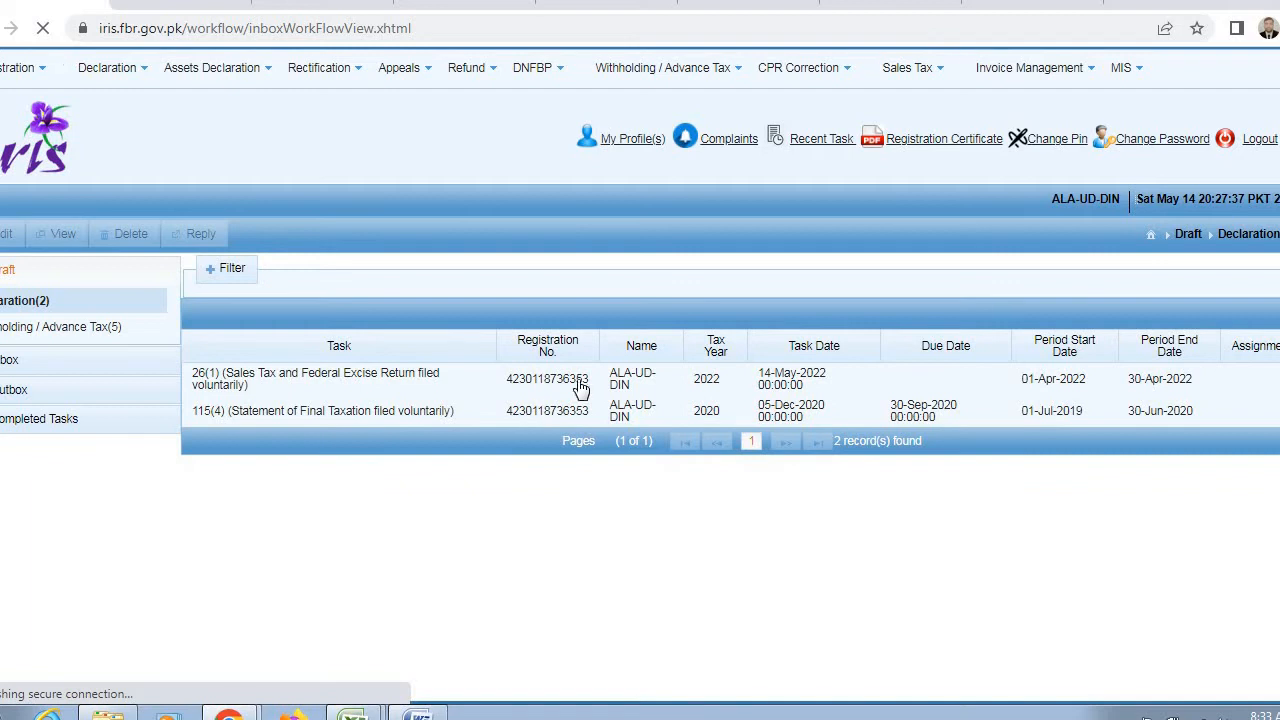
# Start an 8B(6) application for removal of bar on input tax adjustment for tax period 01-May-2022 to 31-May-2022, tax year 2022
pyautogui.moveTo(943, 72)
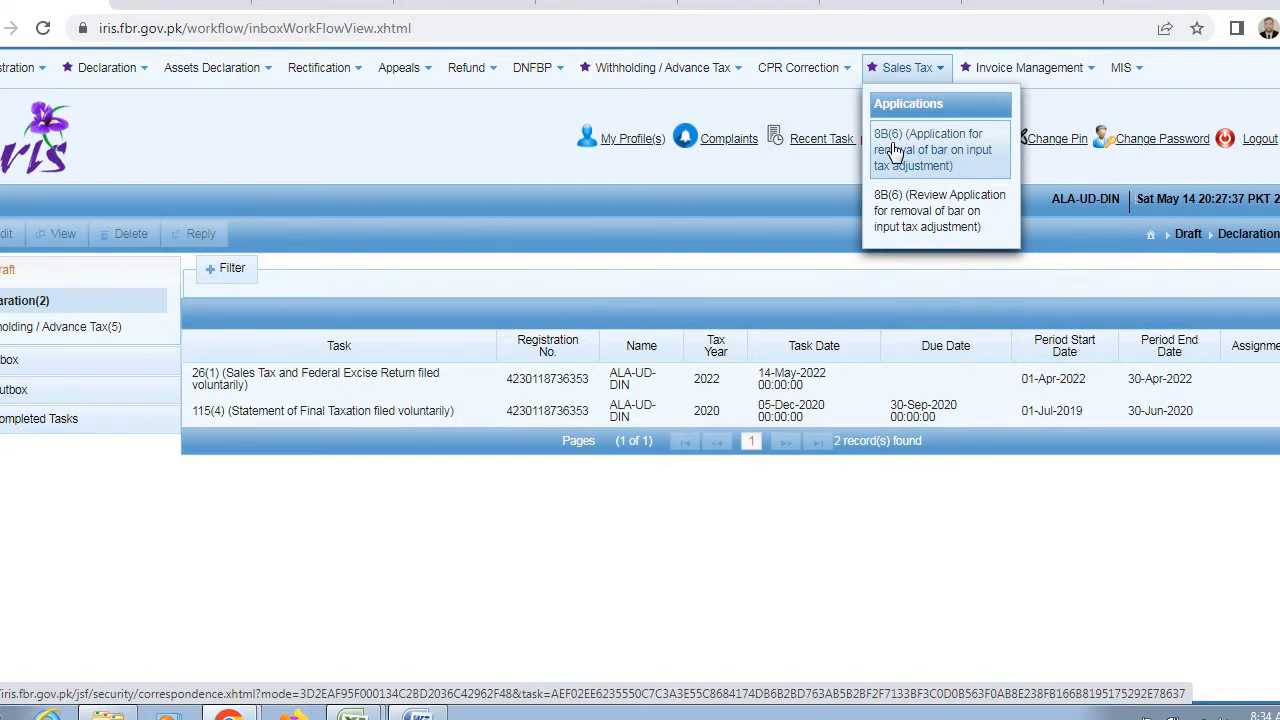
pyautogui.click(897, 152)
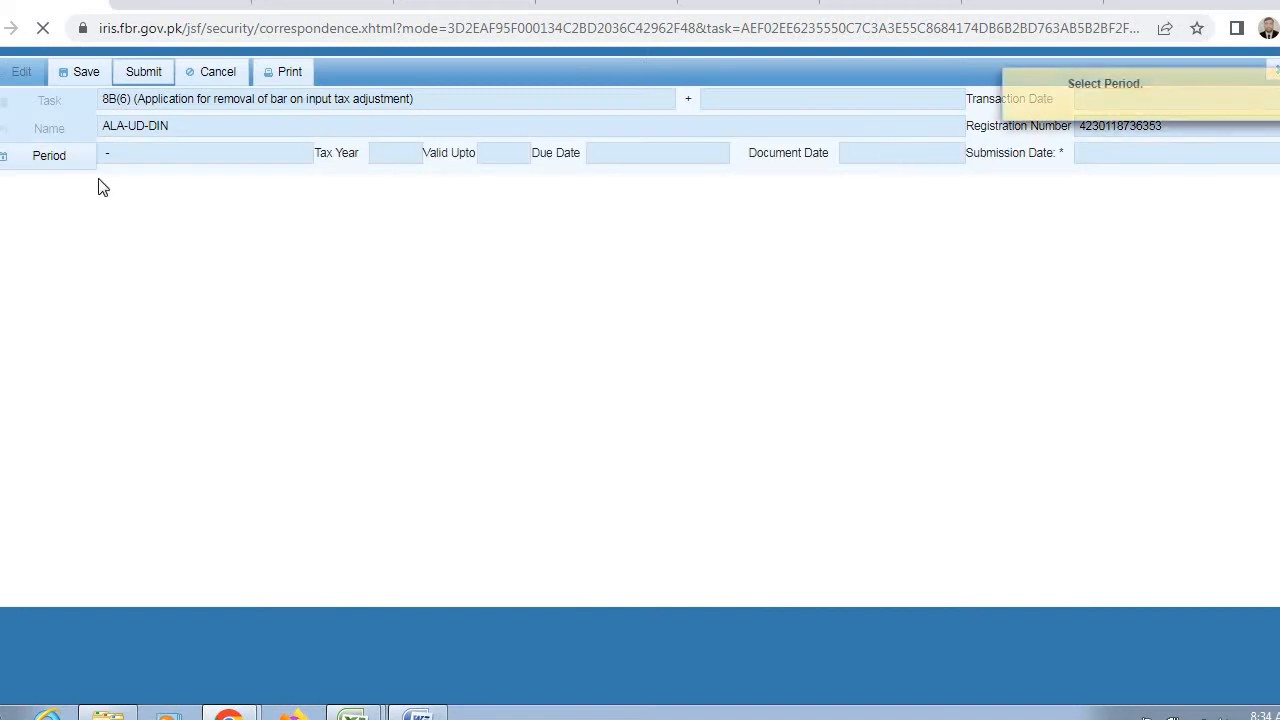
pyautogui.click(70, 163)
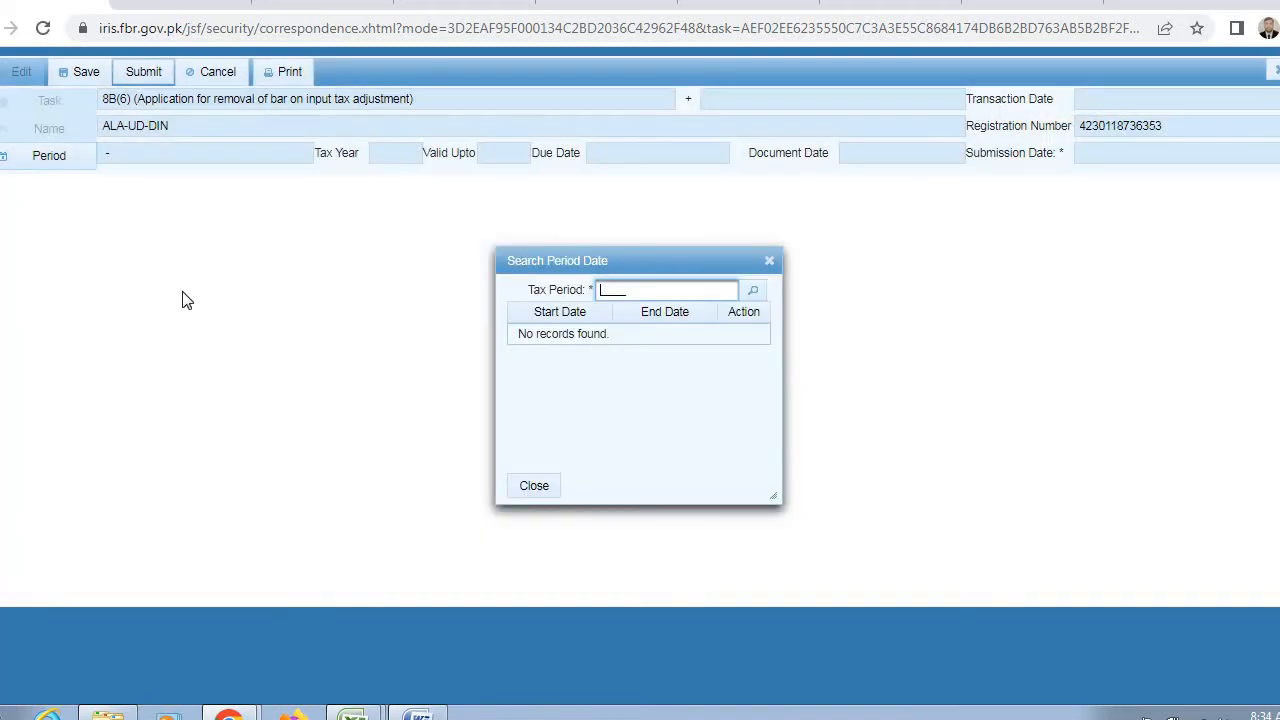
pyautogui.write('2022')
pyautogui.click(747, 291)
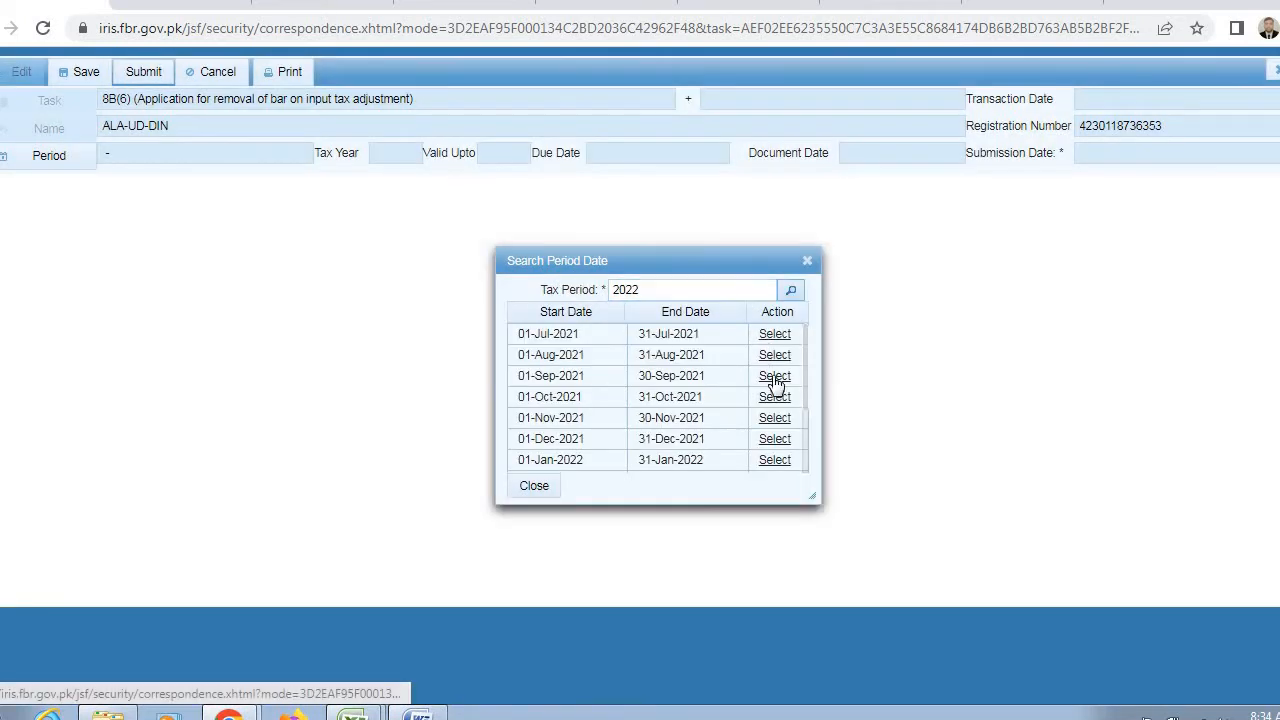
pyautogui.scroll(-3, 808, 452)
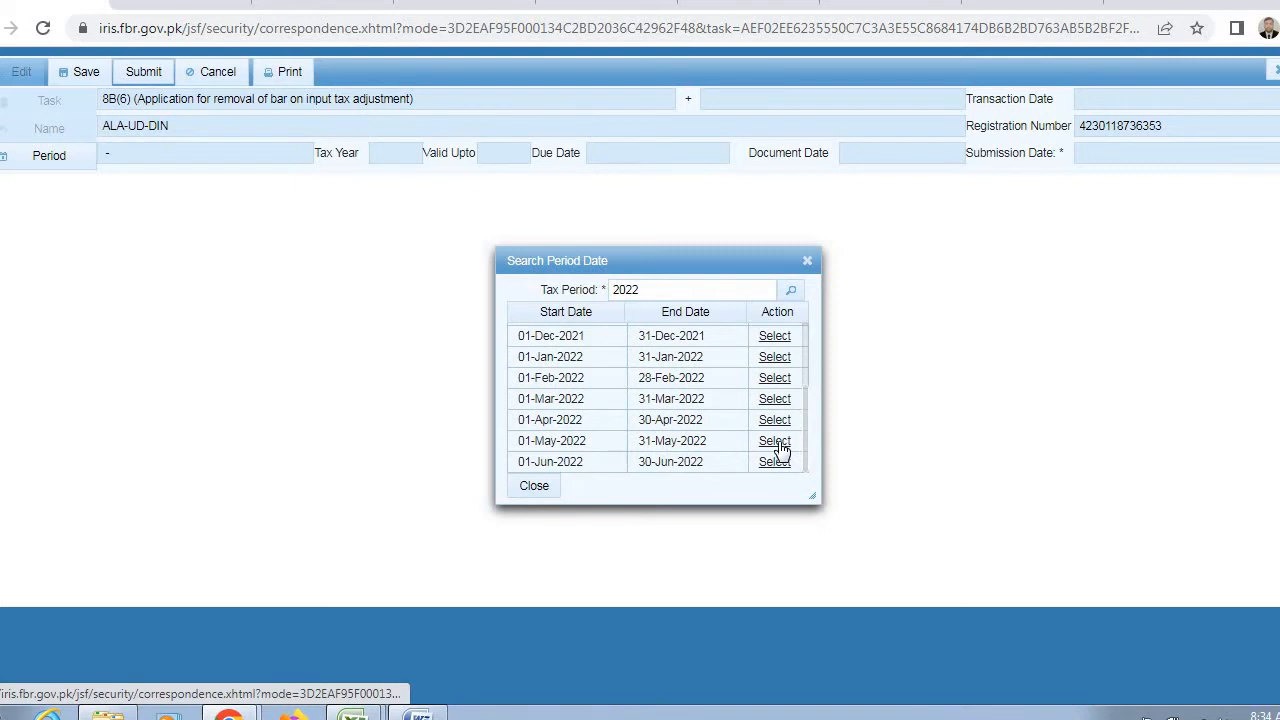
pyautogui.click(776, 444)
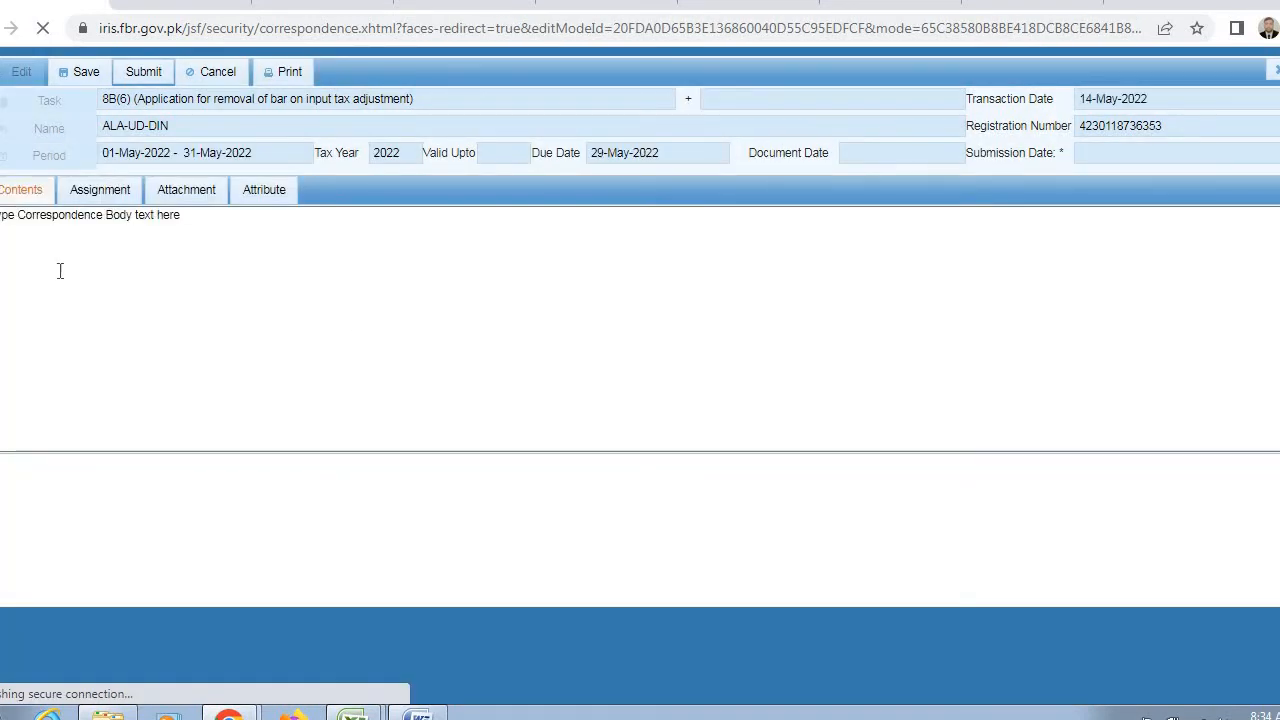
# Clear the placeholder body text from the application's contents
pyautogui.click(183, 215)
pyautogui.press('BackSpace')
pyautogui.press('BackSpace')
pyautogui.press('BackSpace')
pyautogui.press('BackSpace')
pyautogui.press('BackSpace')
pyautogui.press('BackSpace')
pyautogui.press('BackSpace')
pyautogui.press('BackSpace')
pyautogui.press('BackSpace')
pyautogui.press('BackSpace')
pyautogui.press('BackSpace')
pyautogui.press('BackSpace')
pyautogui.press('BackSpace')
pyautogui.press('BackSpace')
pyautogui.press('BackSpace')
pyautogui.press('BackSpace')
pyautogui.press('BackSpace')
pyautogui.press('BackSpace')
pyautogui.press('BackSpace')
pyautogui.press('BackSpace')
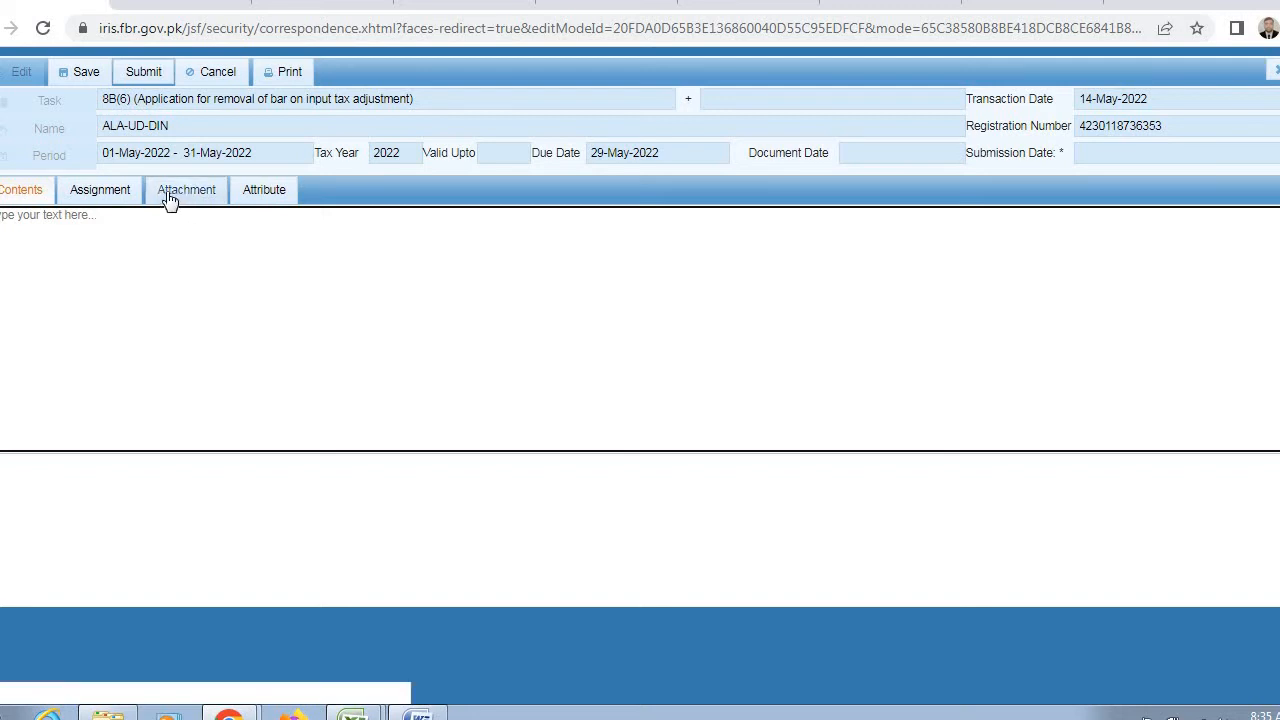
# Review the application's assignment, attachment and attribute sections, including the options for requesting exclusion from Non-Integrated Tier-1 Retailers
pyautogui.click(115, 195)
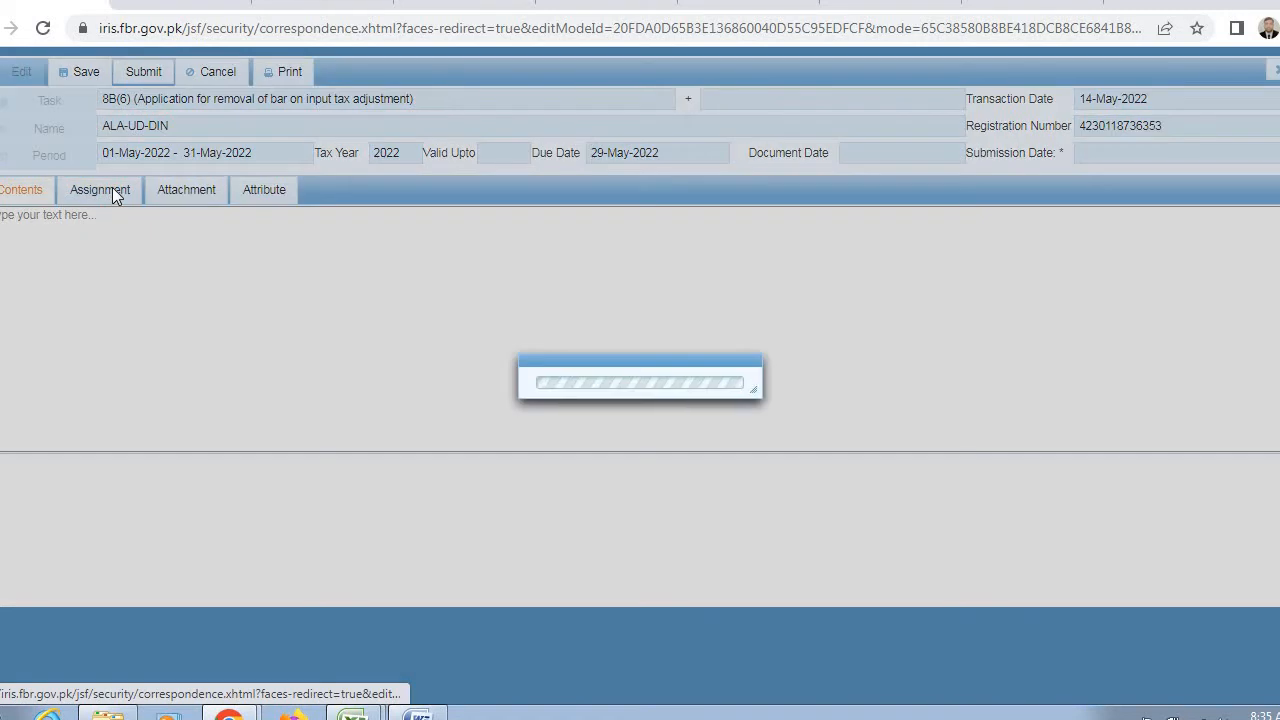
pyautogui.click(184, 197)
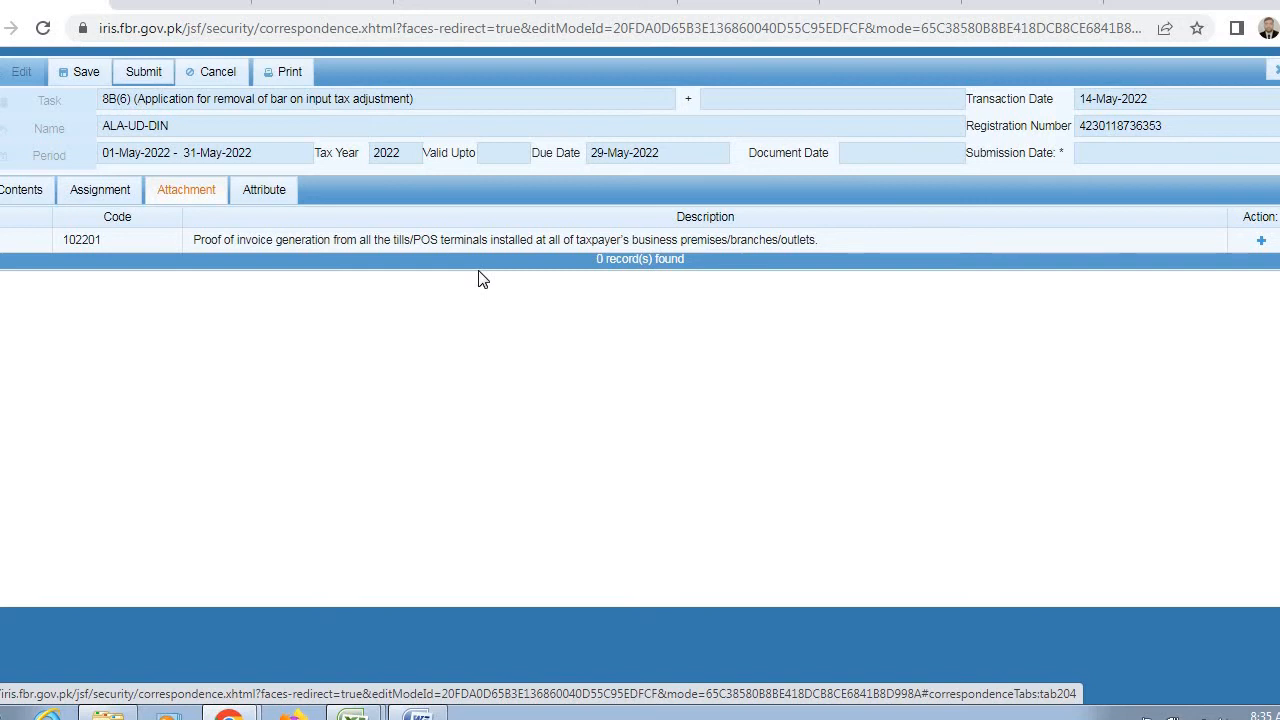
pyautogui.click(259, 197)
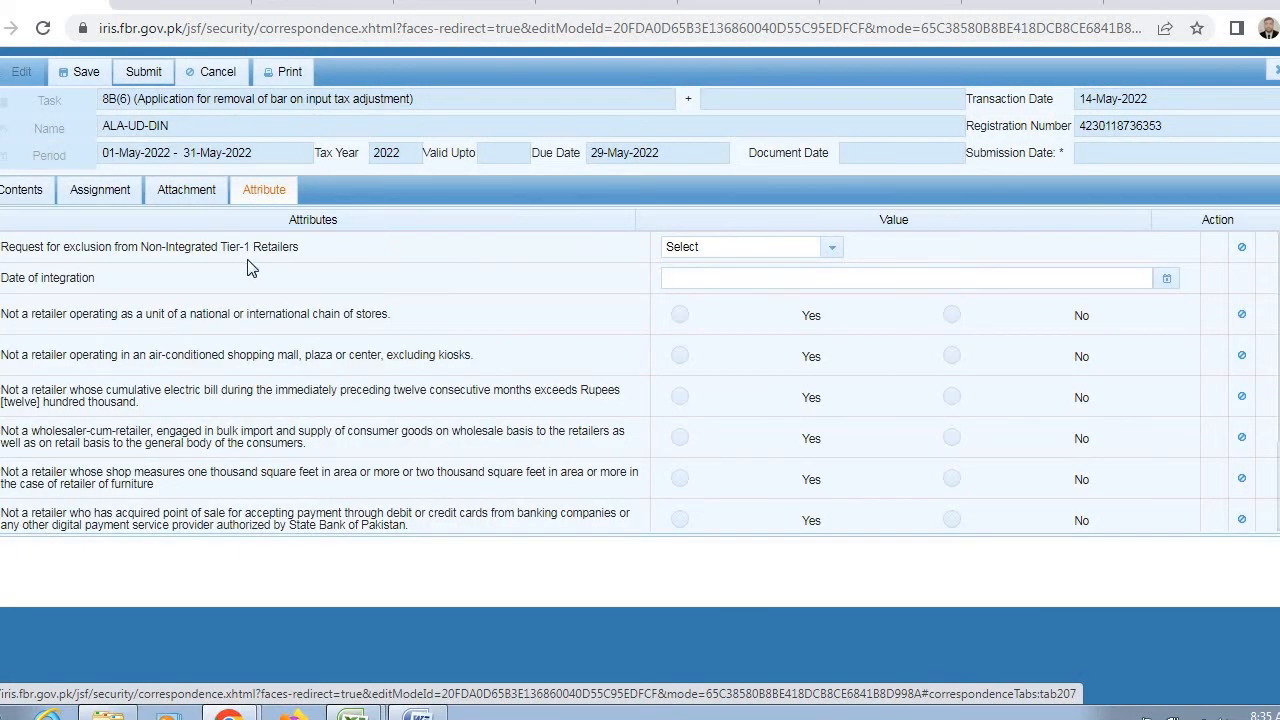
pyautogui.click(831, 250)
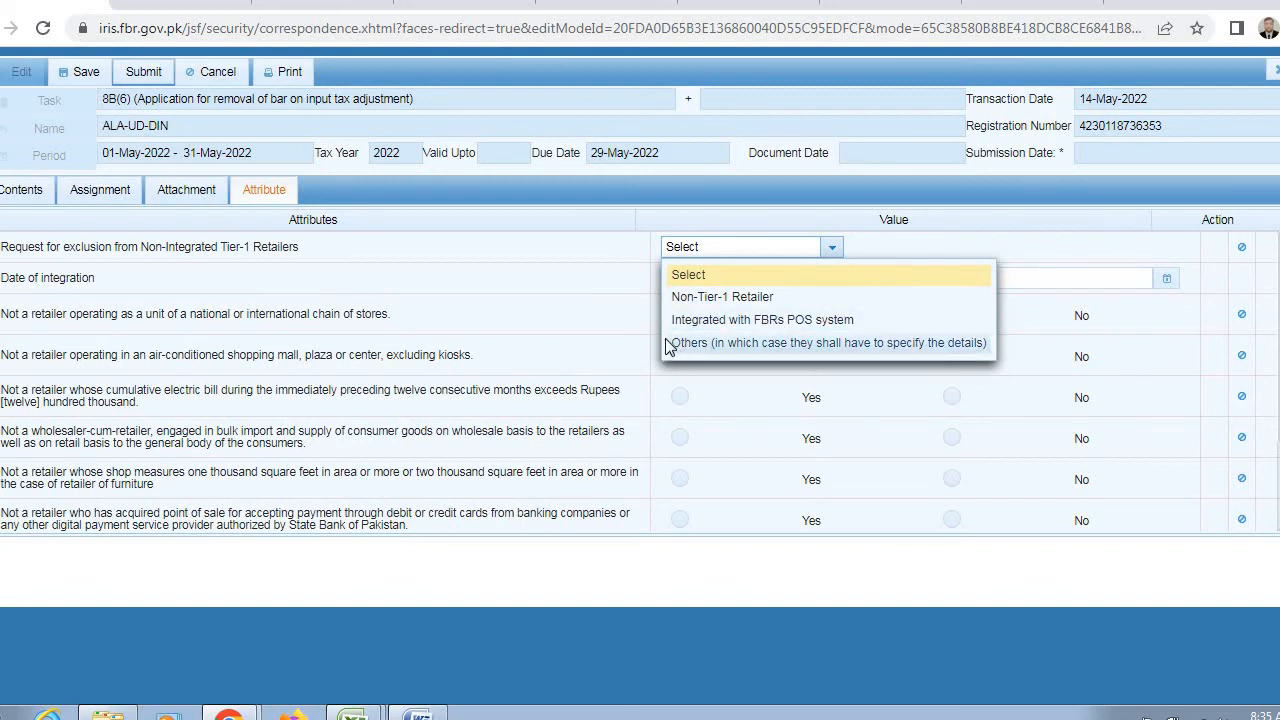
pyautogui.click(557, 281)
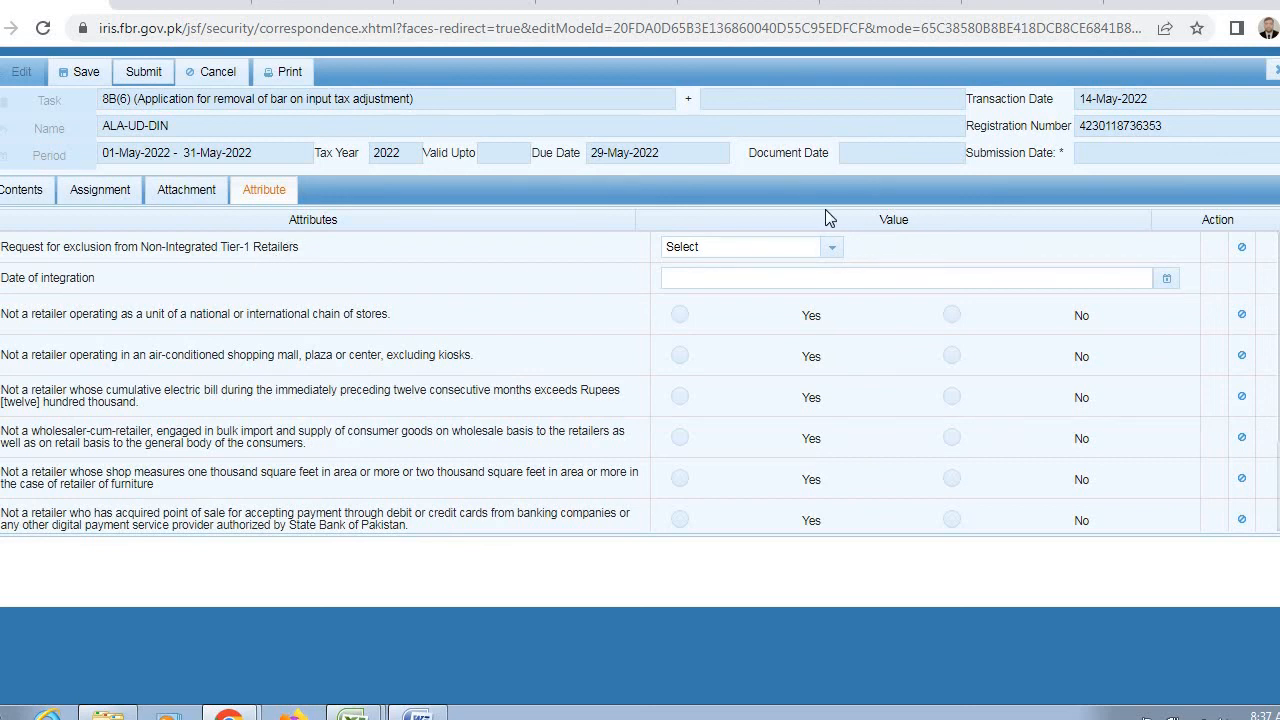
pyautogui.click(831, 250)
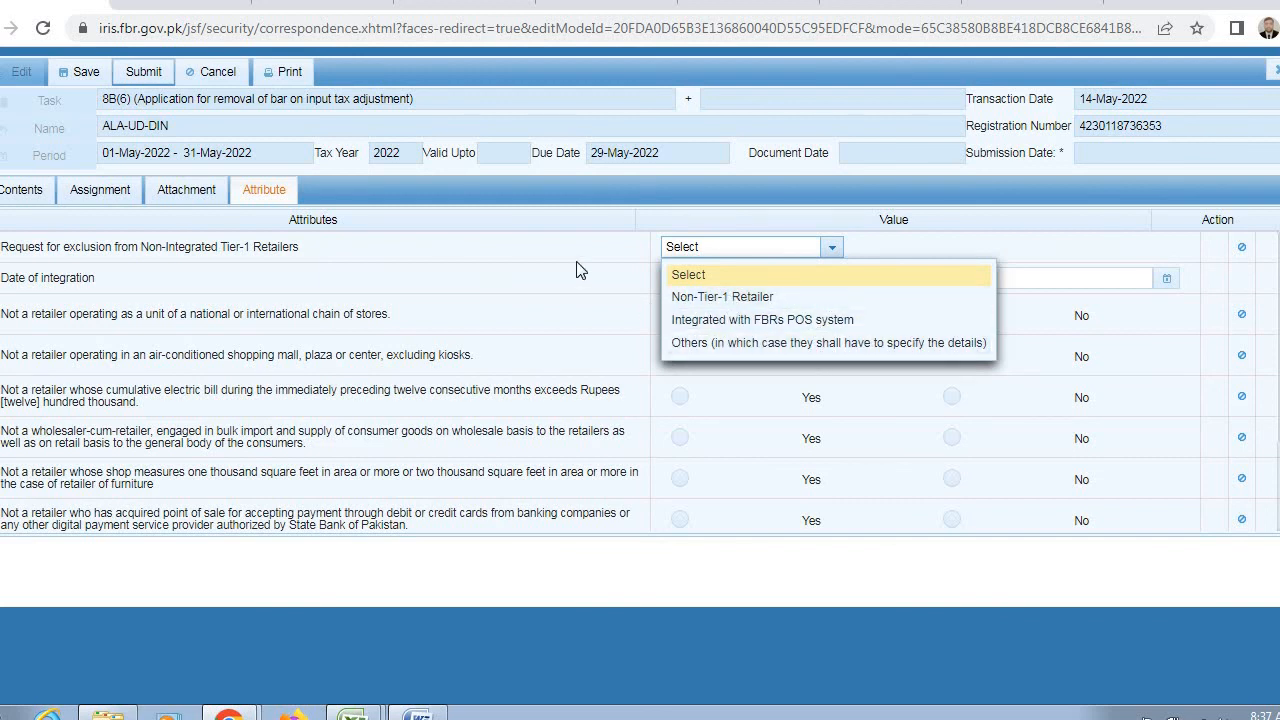
pyautogui.click(512, 270)
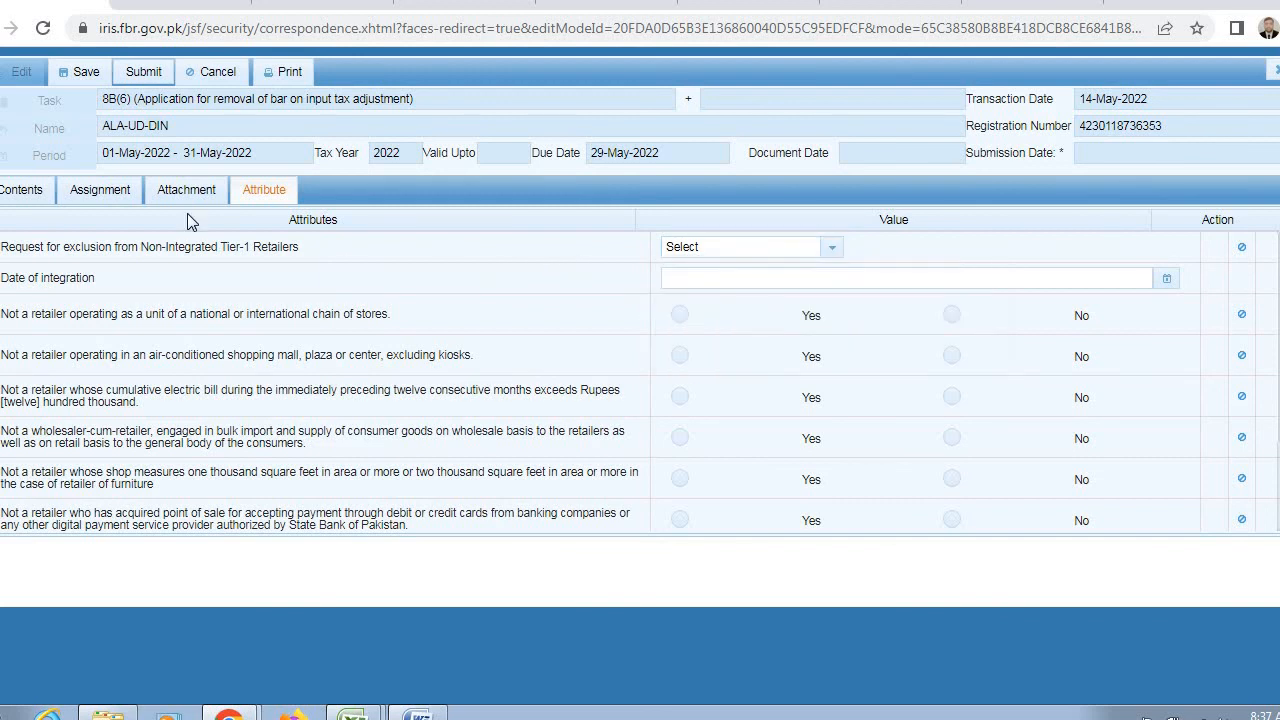
# View the application's assignment records again and close the 8B(6) application, discarding unsaved data
pyautogui.click(69, 195)
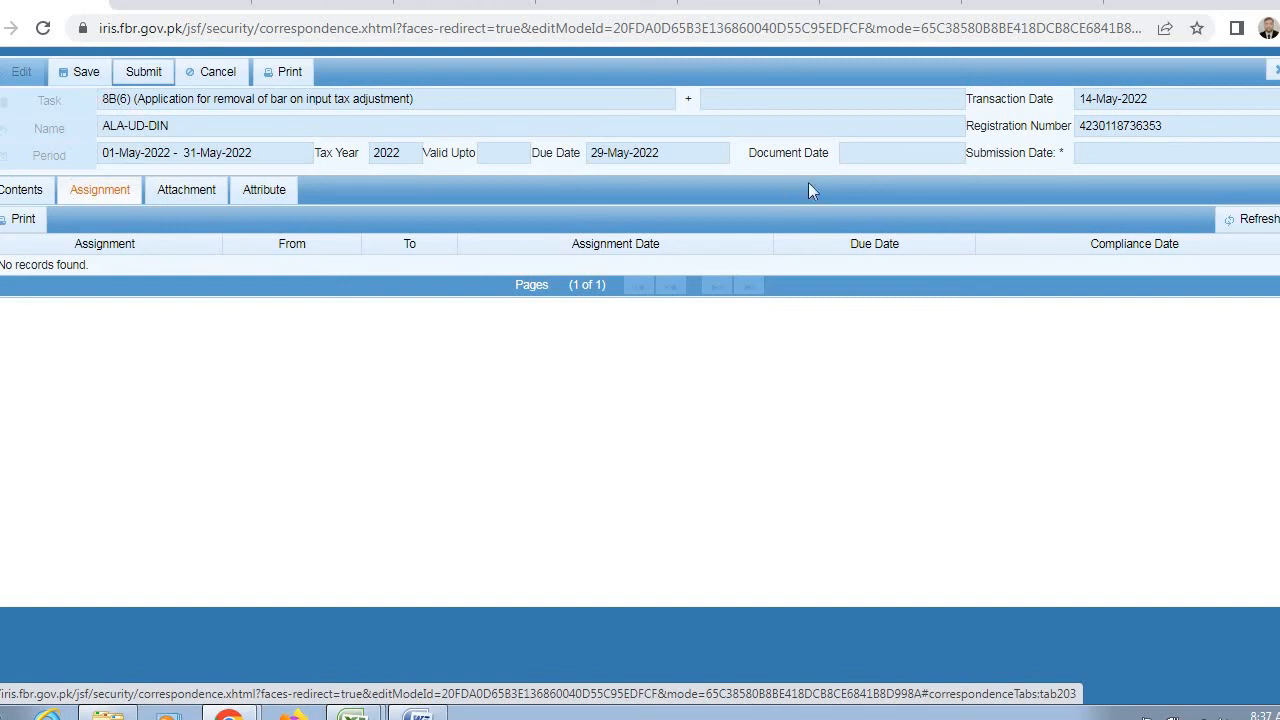
pyautogui.click(1272, 70)
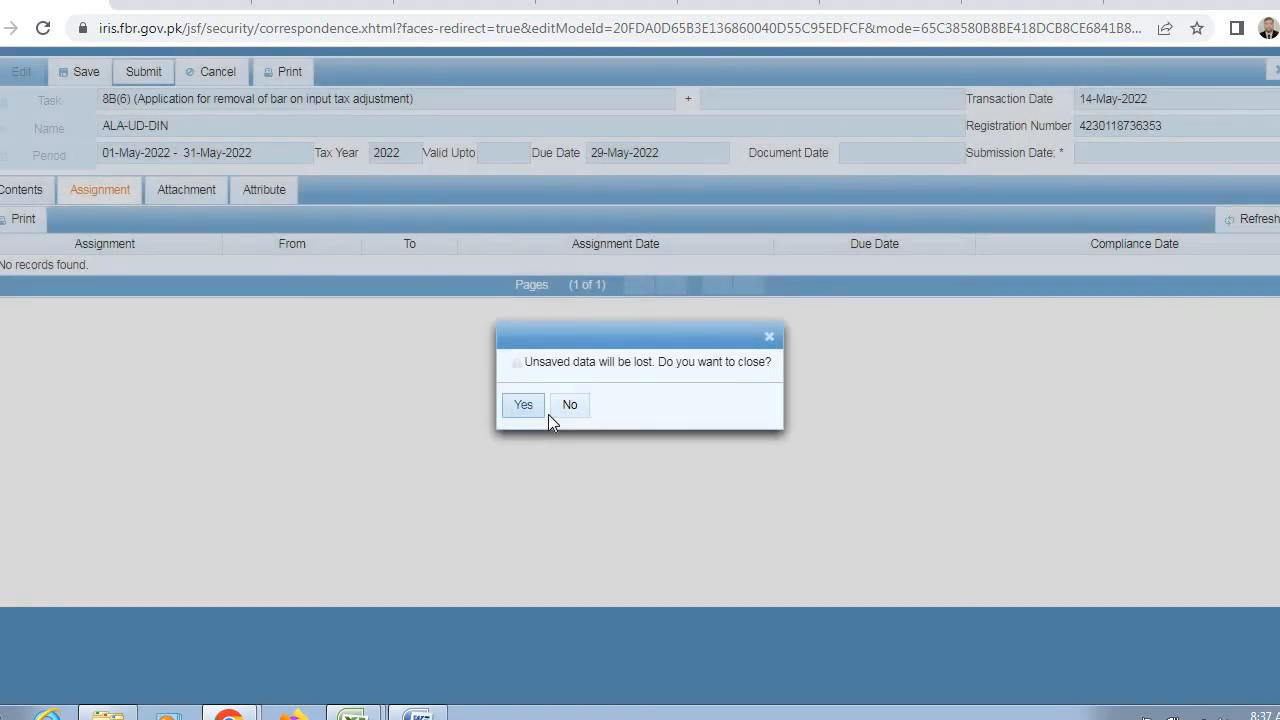
pyautogui.click(523, 405)
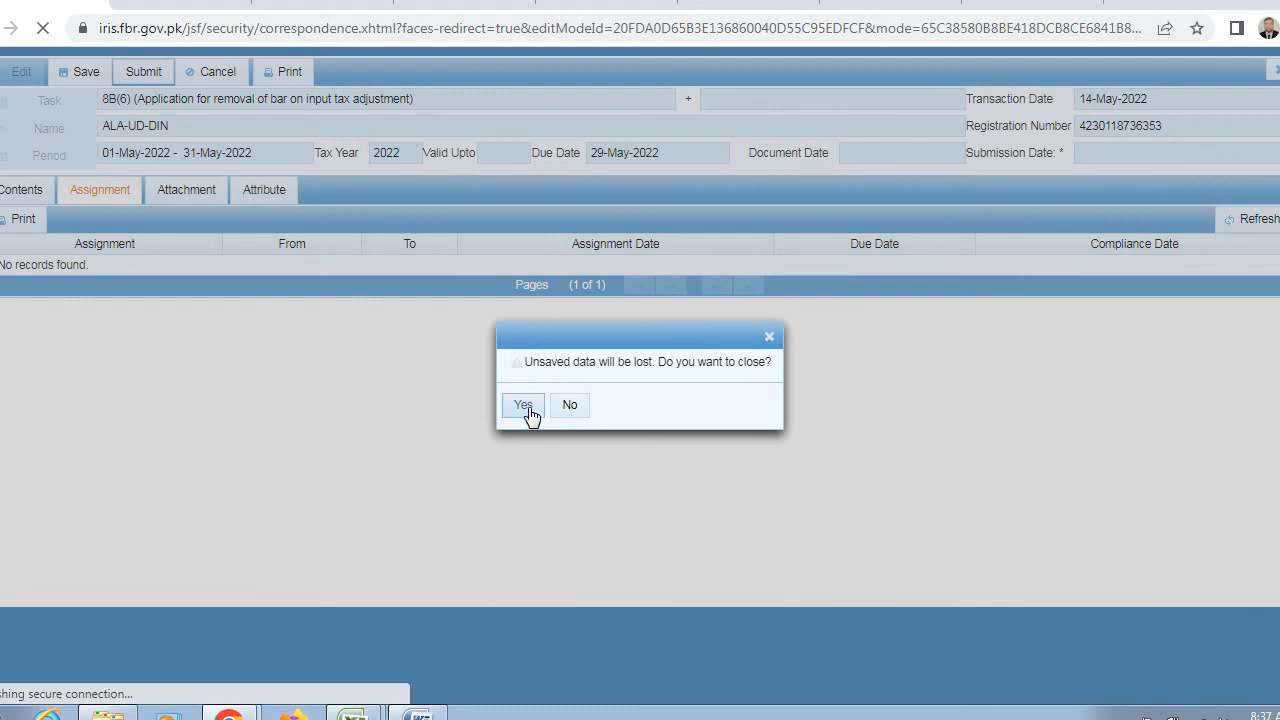